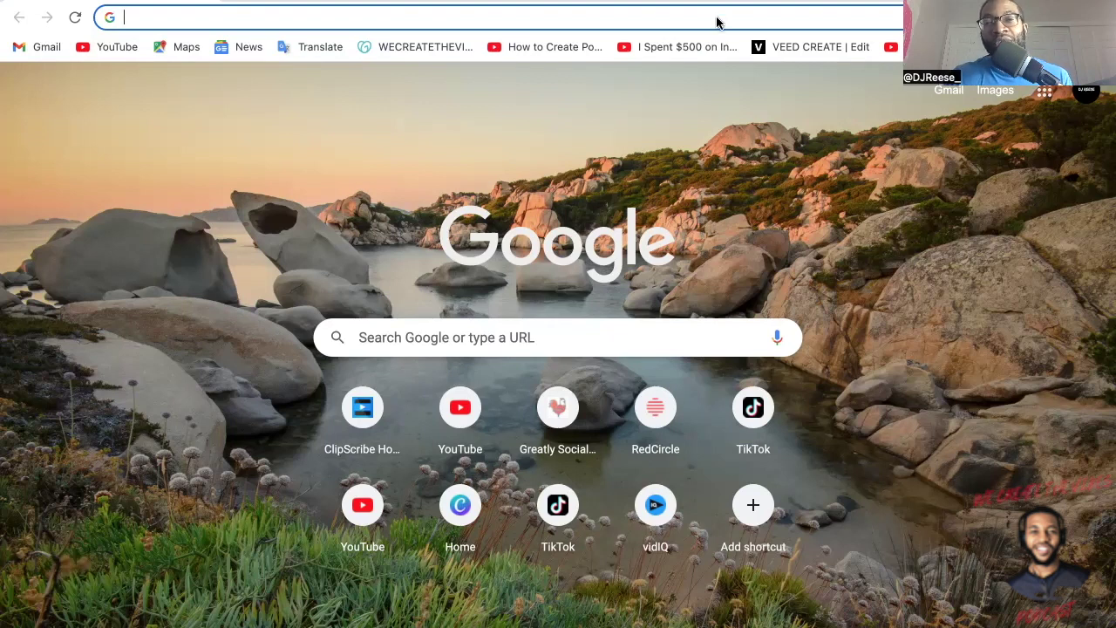
Go to serato.com in Google Chrome by typing 'ser' in the address bar.
mouse_move(716, 21)
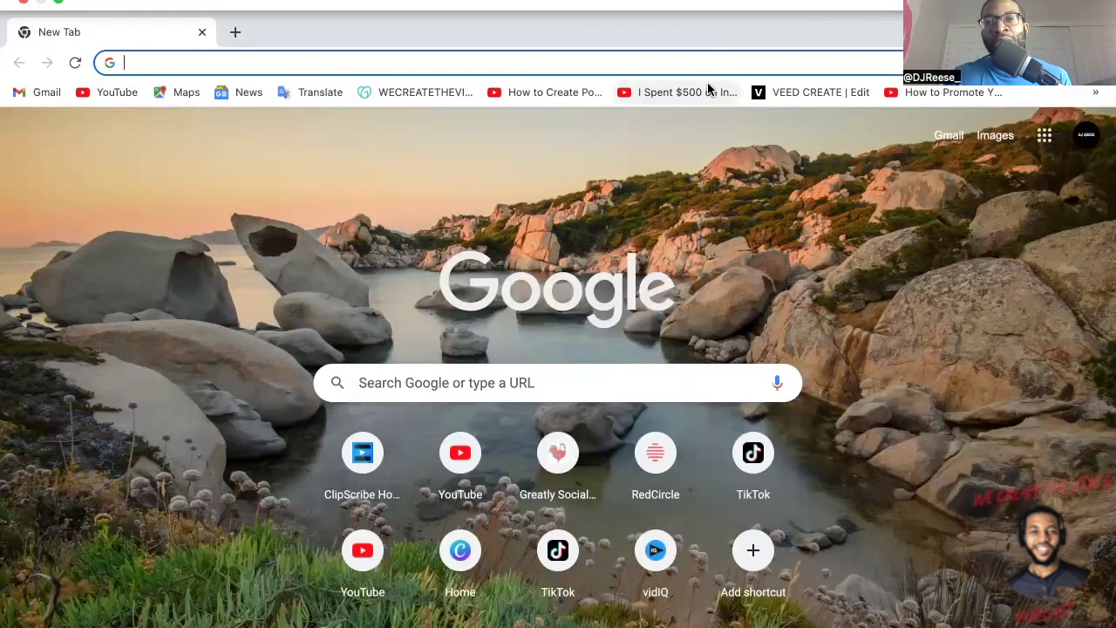
click(554, 68)
text(ser)
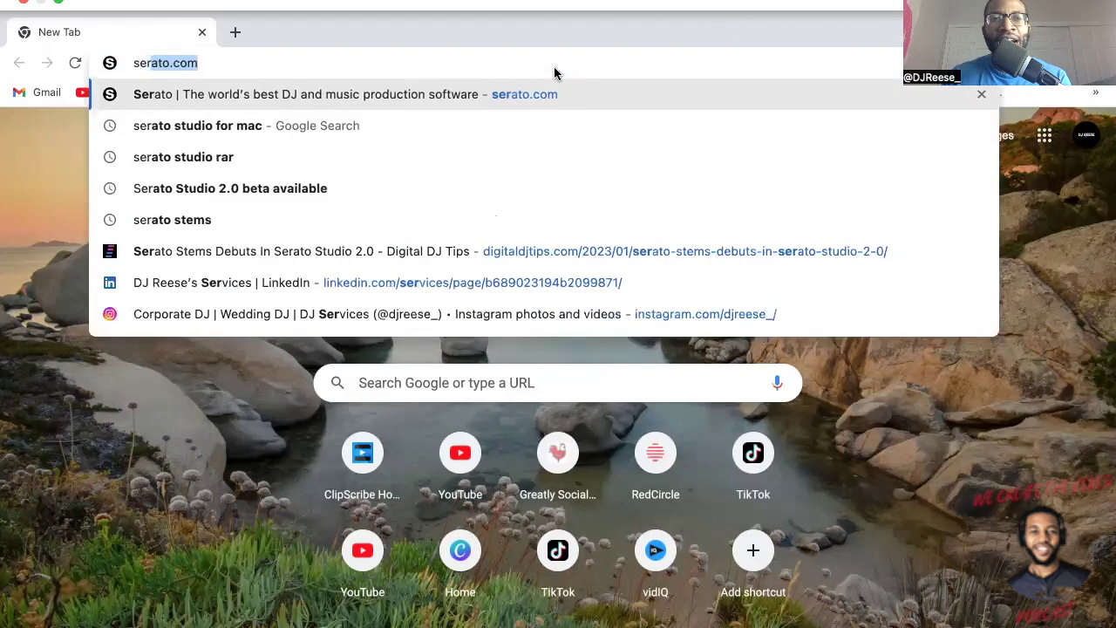
key(Return)
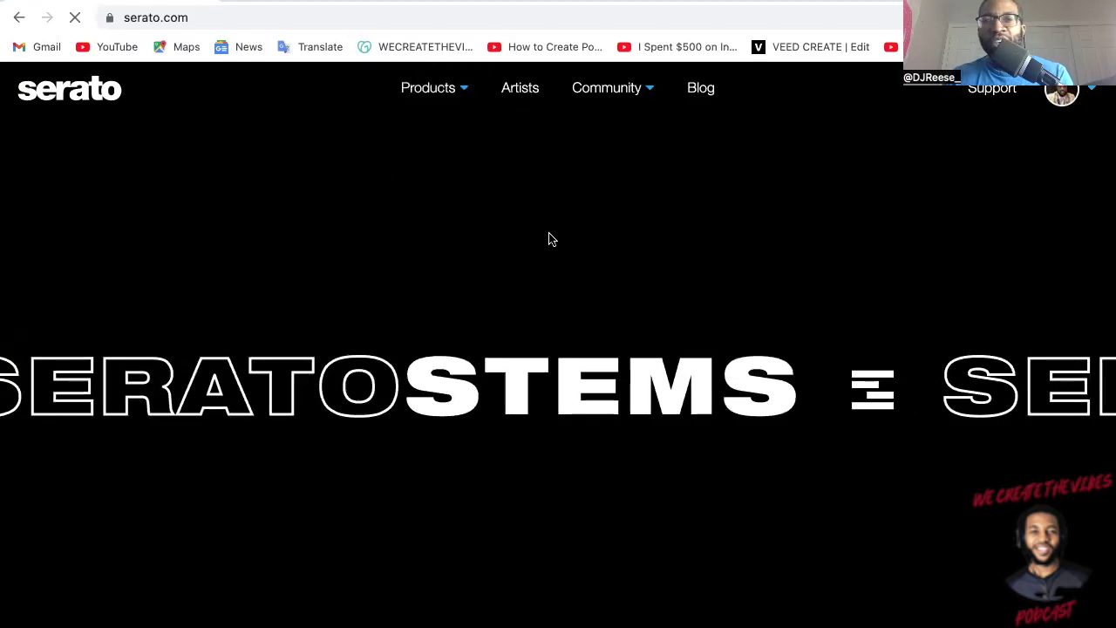
Scroll down the serato.com homepage to the product cards.
scroll(696, 358, down, 1)
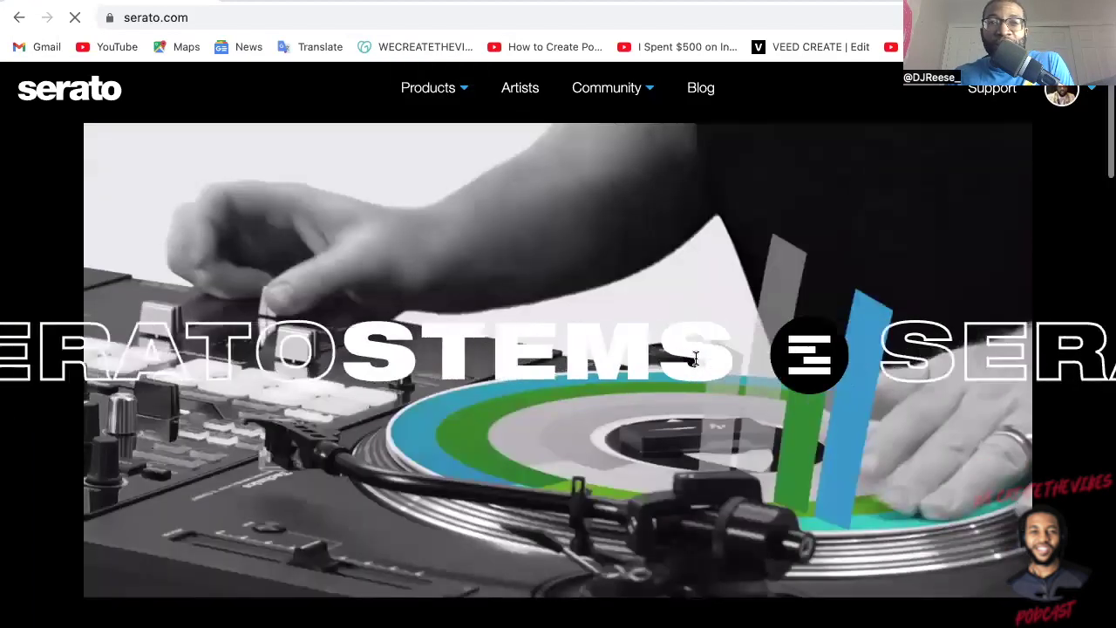
scroll(696, 364, down, 3)
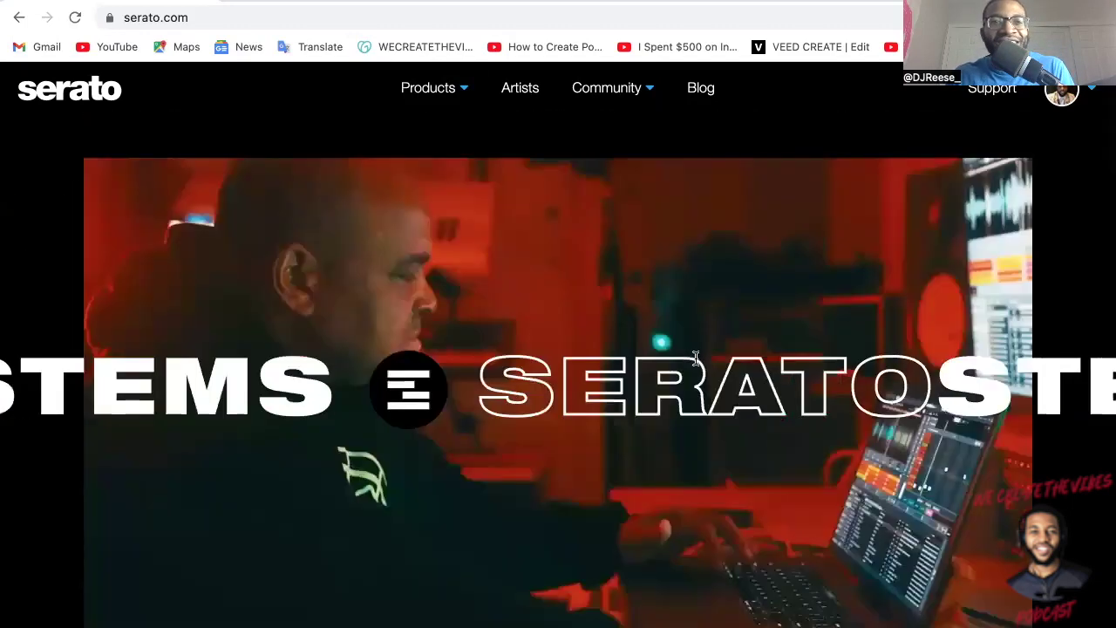
scroll(696, 360, down, 1)
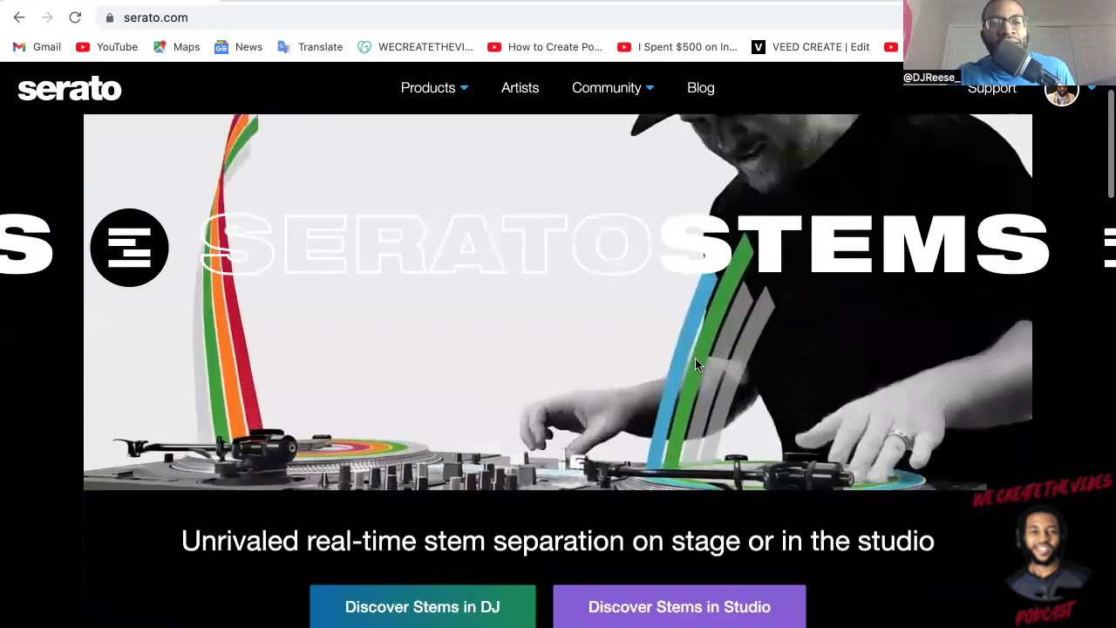
scroll(696, 364, down, 5)
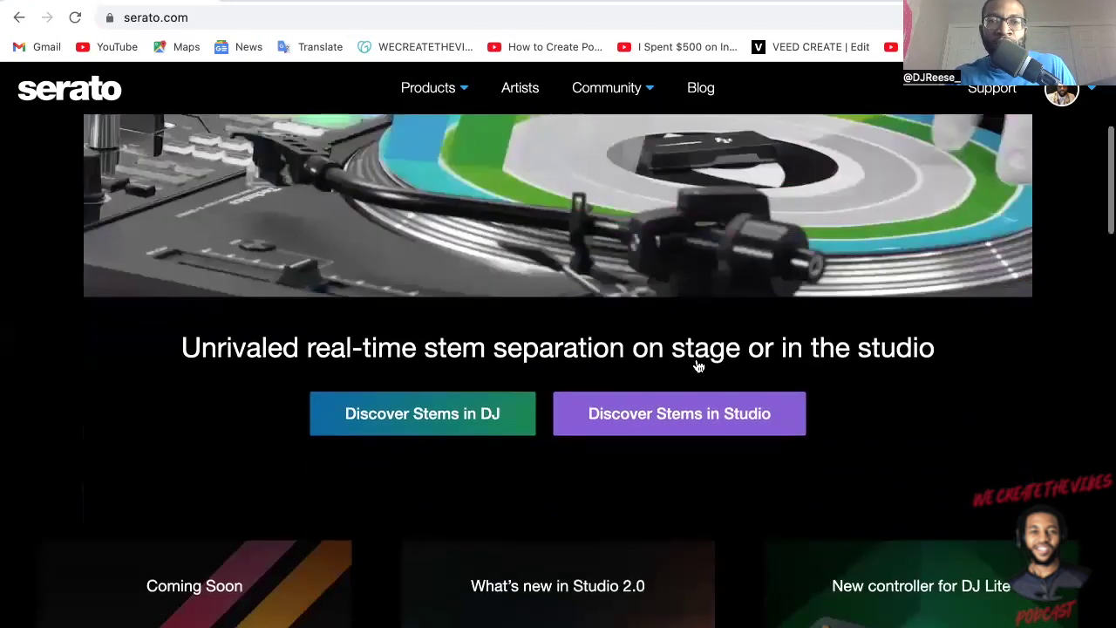
scroll(699, 366, down, 2)
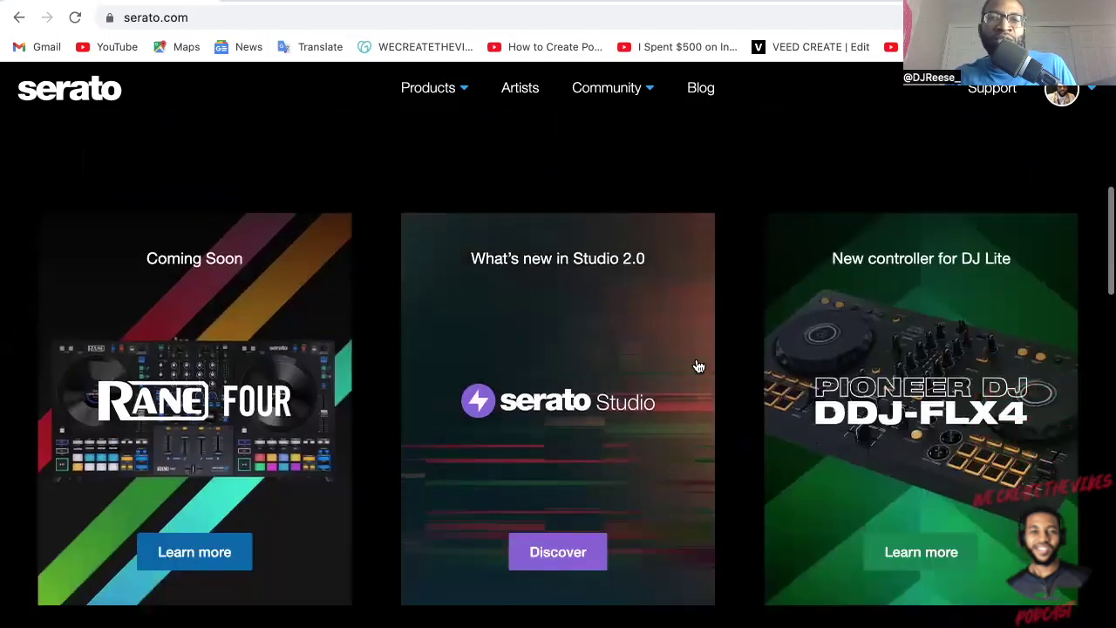
scroll(699, 366, down, 3)
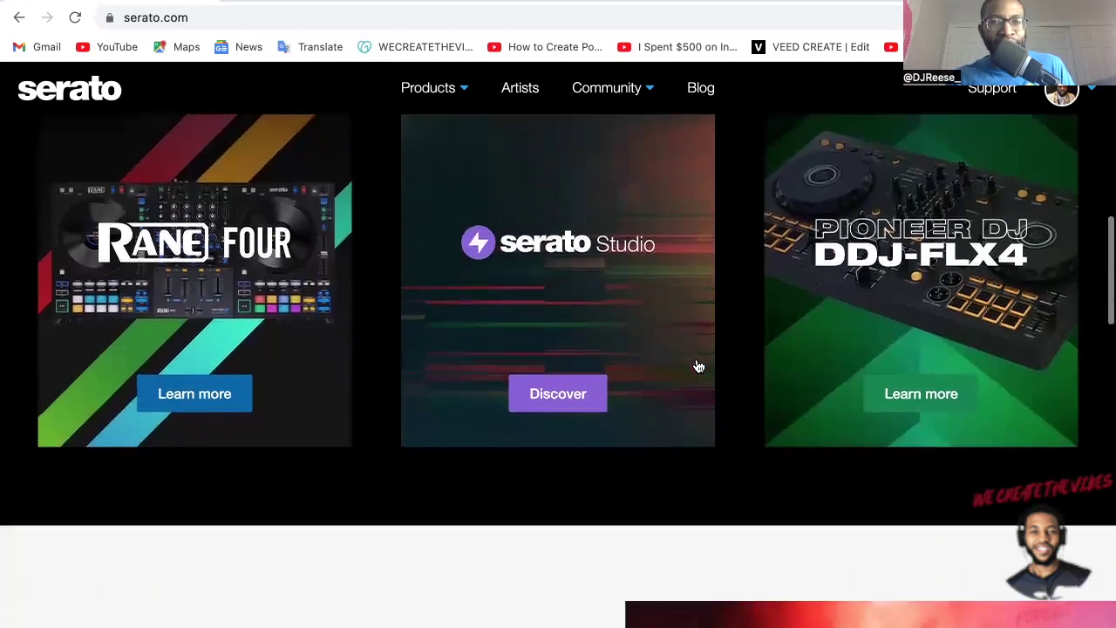
scroll(699, 367, up, 1)
scroll(697, 366, down, 2)
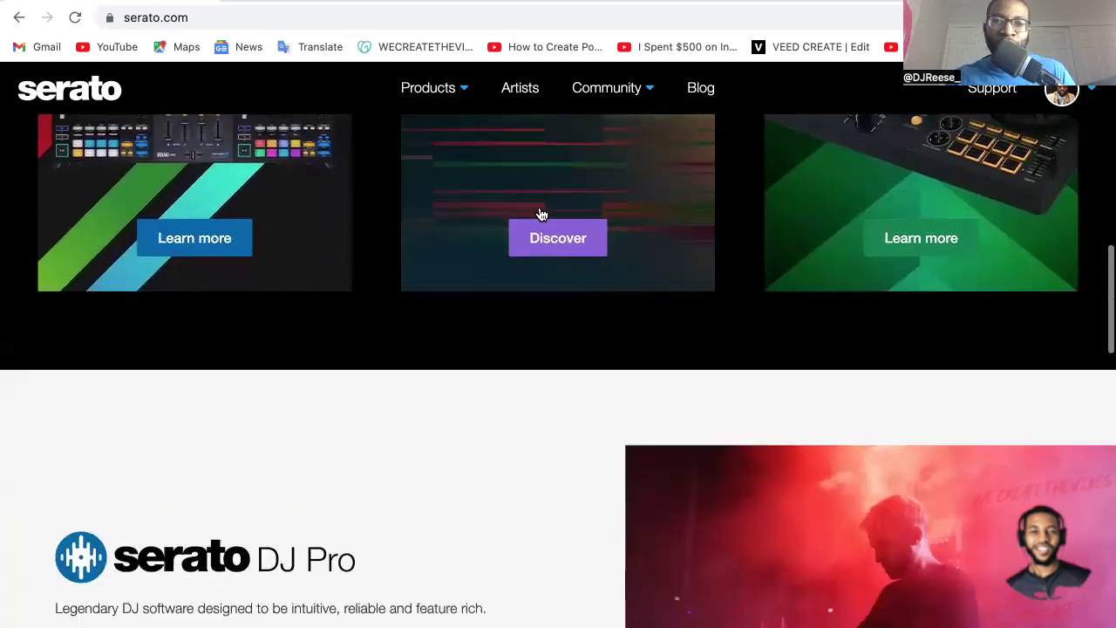
Open the Serato Studio downloads showing version 2.0.0 for Mac, 1.54 GB with Core Pack.
click(562, 238)
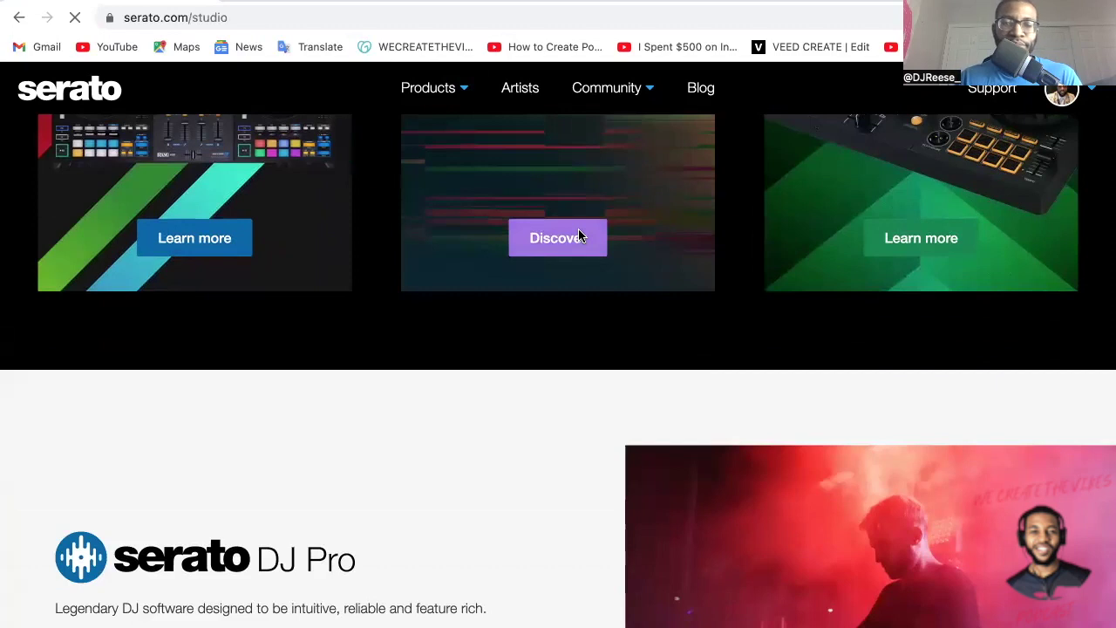
scroll(583, 237, down, 3)
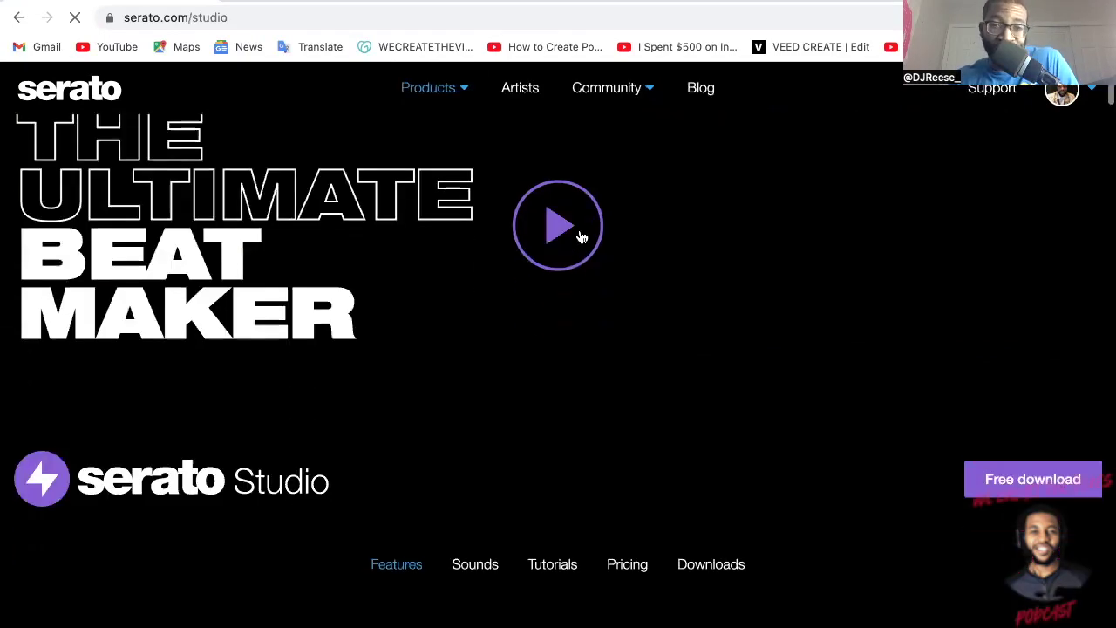
scroll(580, 237, down, 5)
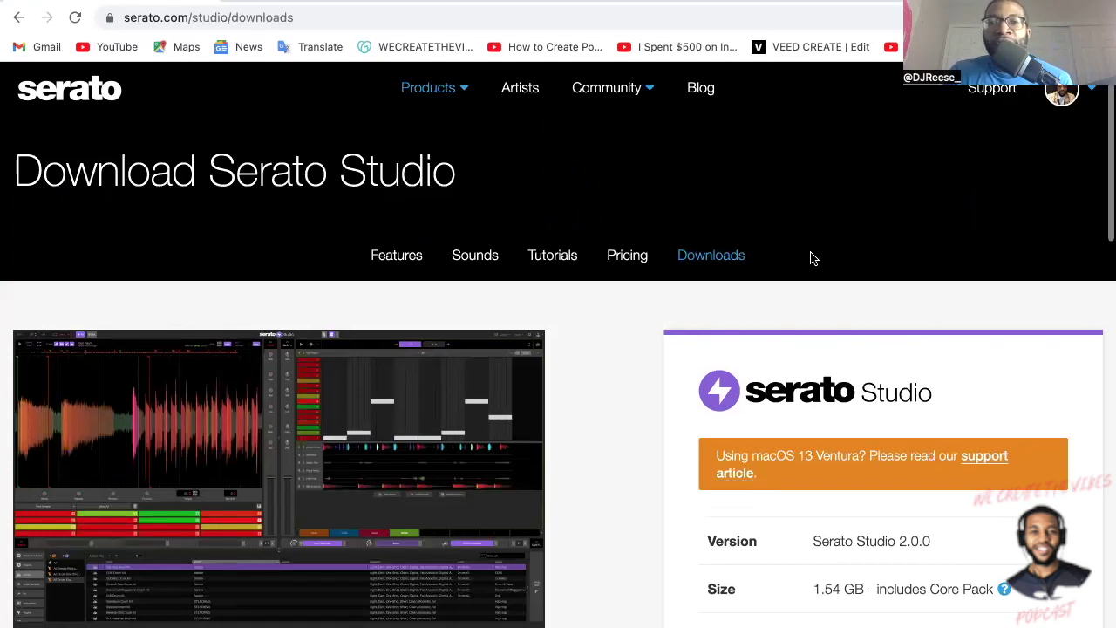
scroll(812, 258, down, 3)
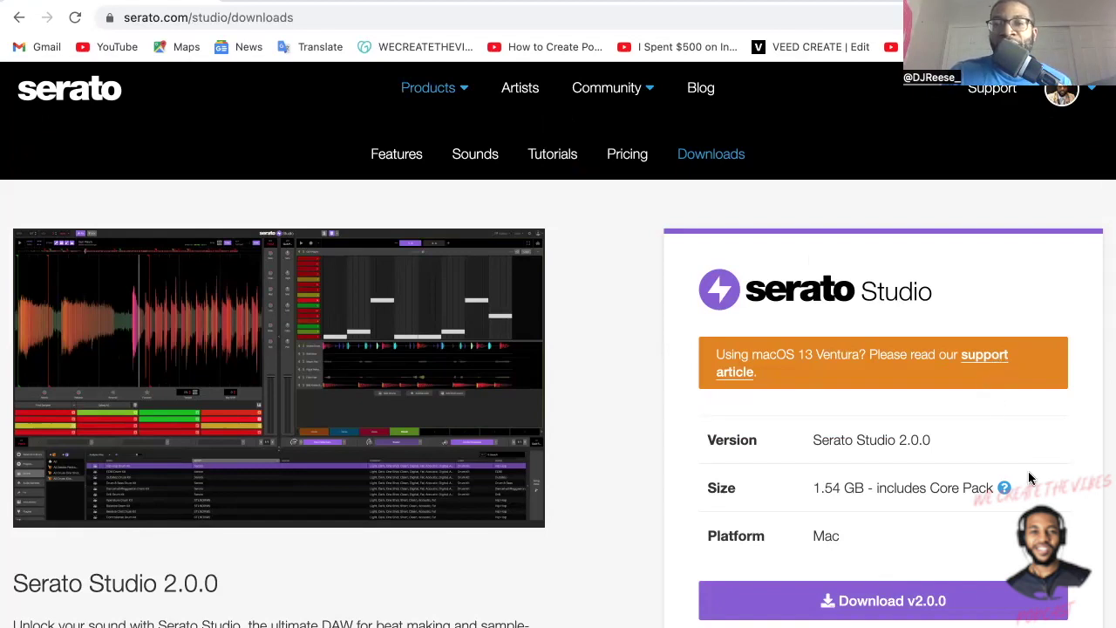
scroll(1028, 471, down, 3)
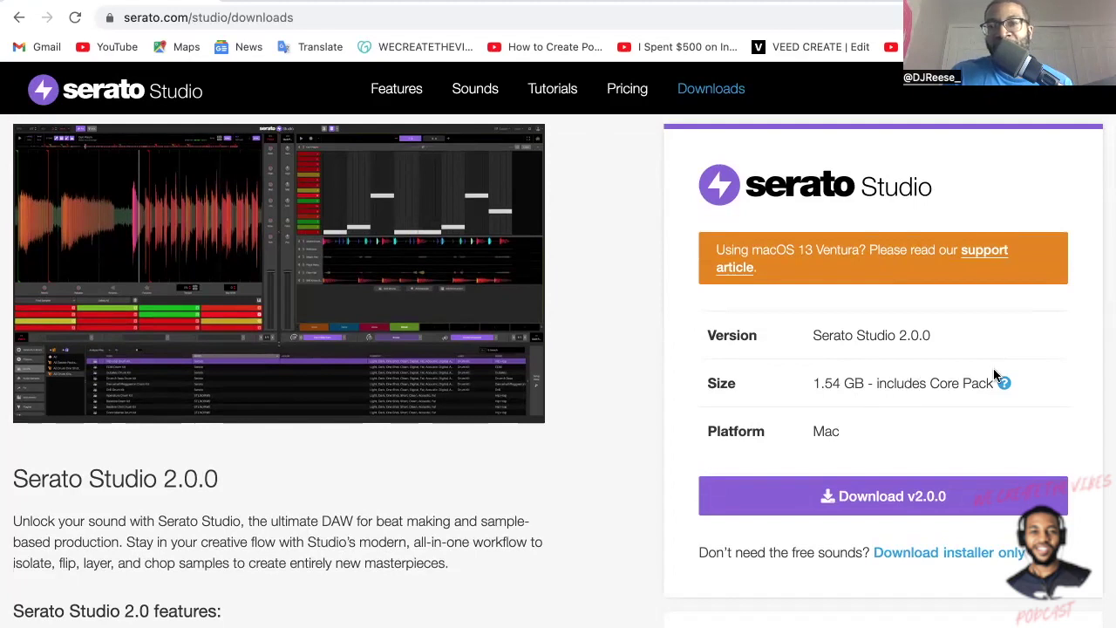
mouse_move(1006, 389)
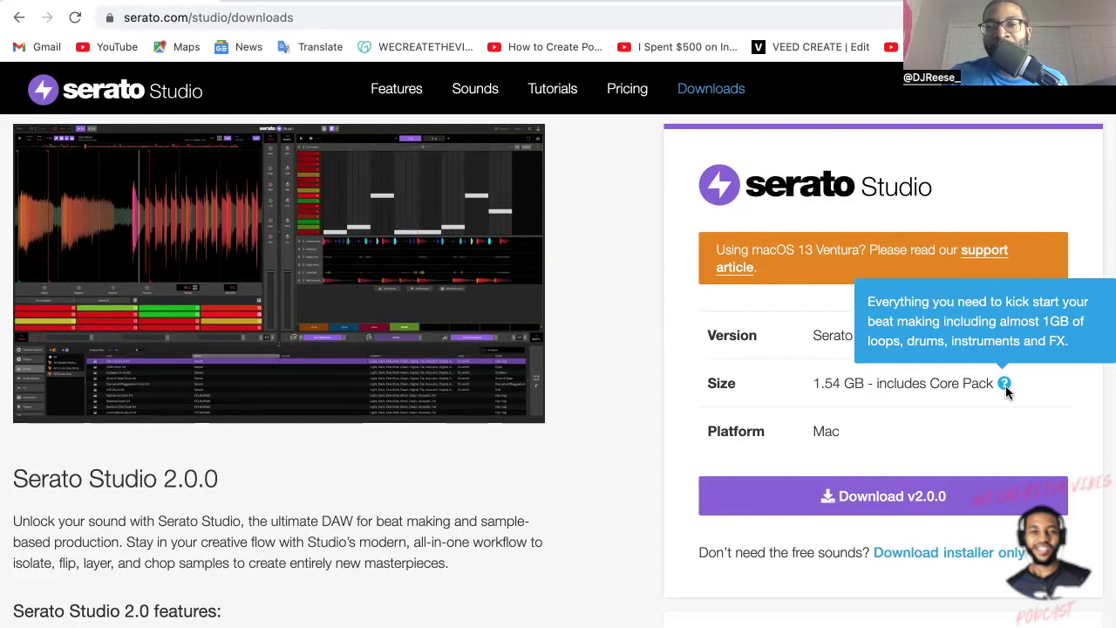
Start the Serato Studio v2.0.0 Mac download and check the running download's options.
click(950, 500)
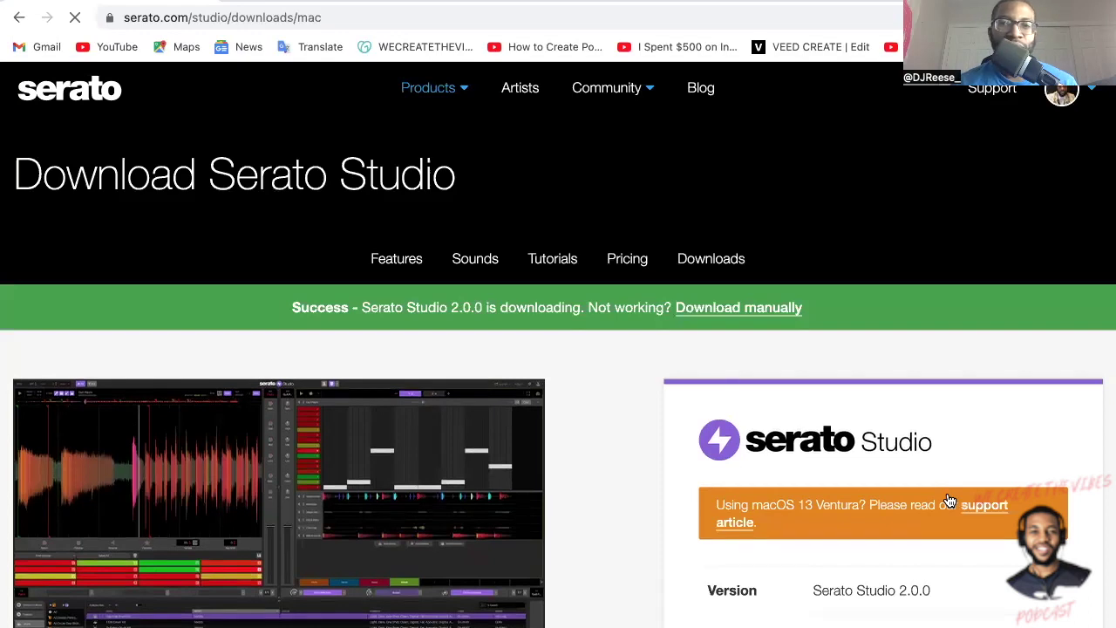
scroll(947, 498, down, 4)
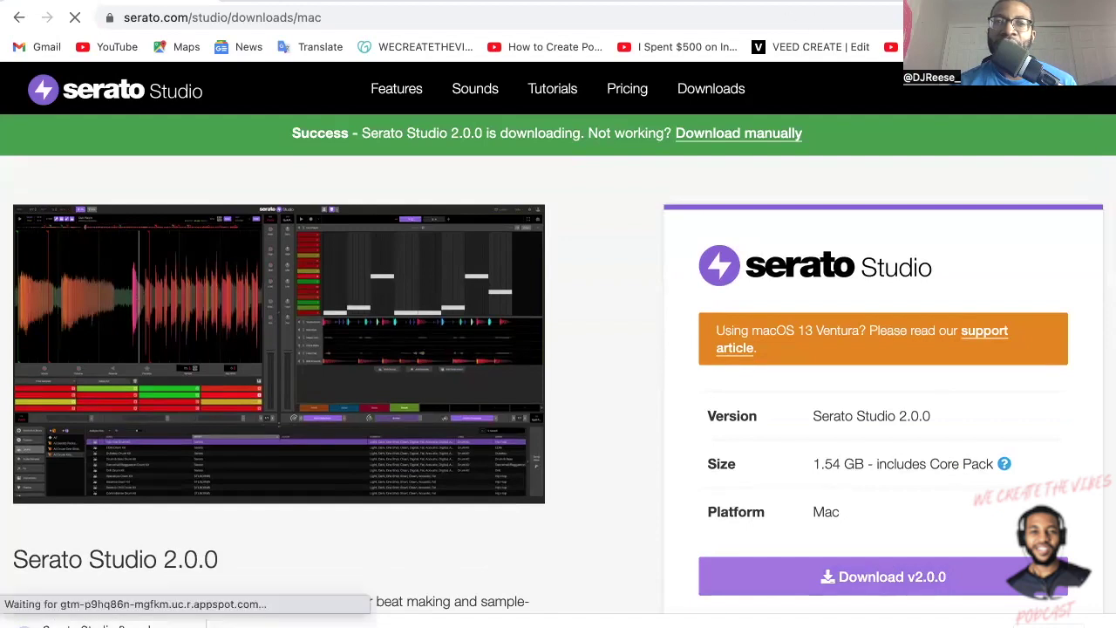
scroll(947, 392, up, 4)
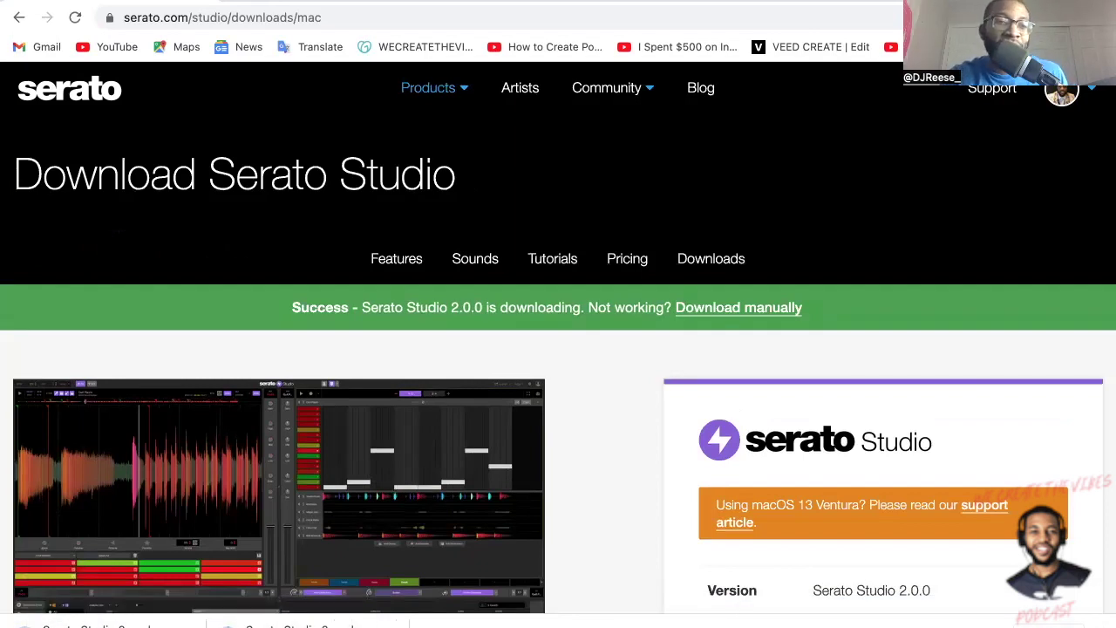
click(187, 623)
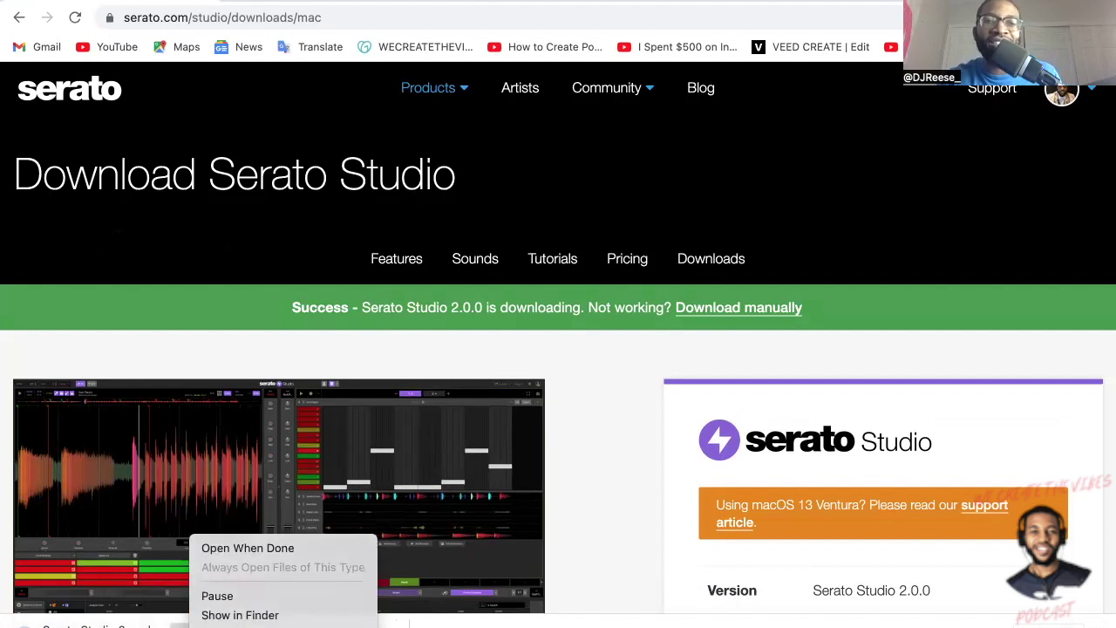
key(Escape)
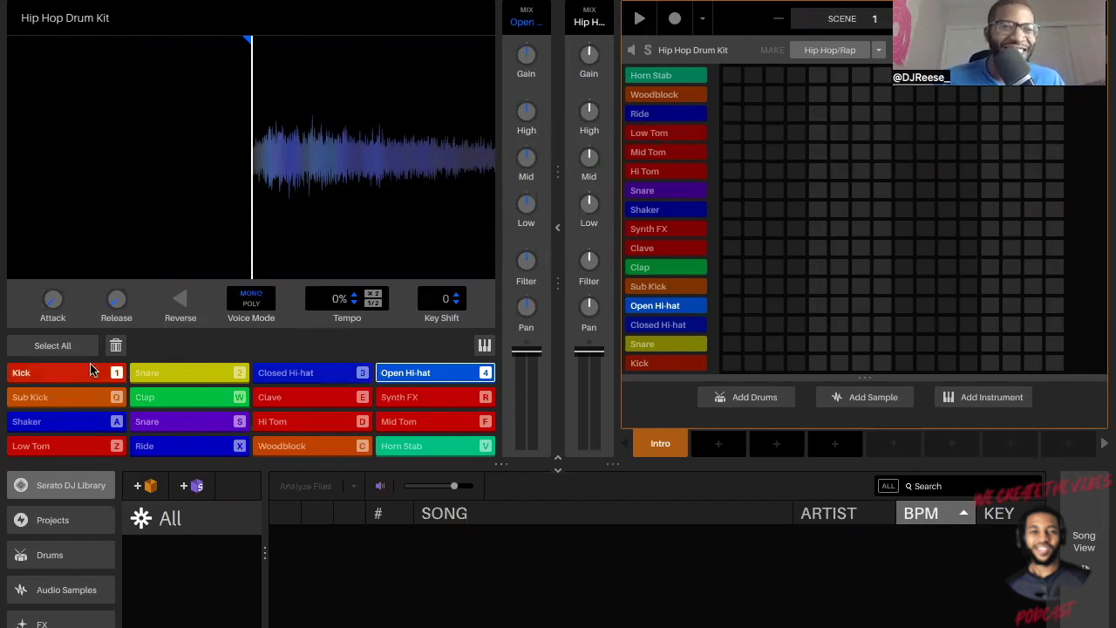
Audition the Kick, add a Woodblock step, and try the Sub Kick, Shaker and Low Tom pads.
click(49, 381)
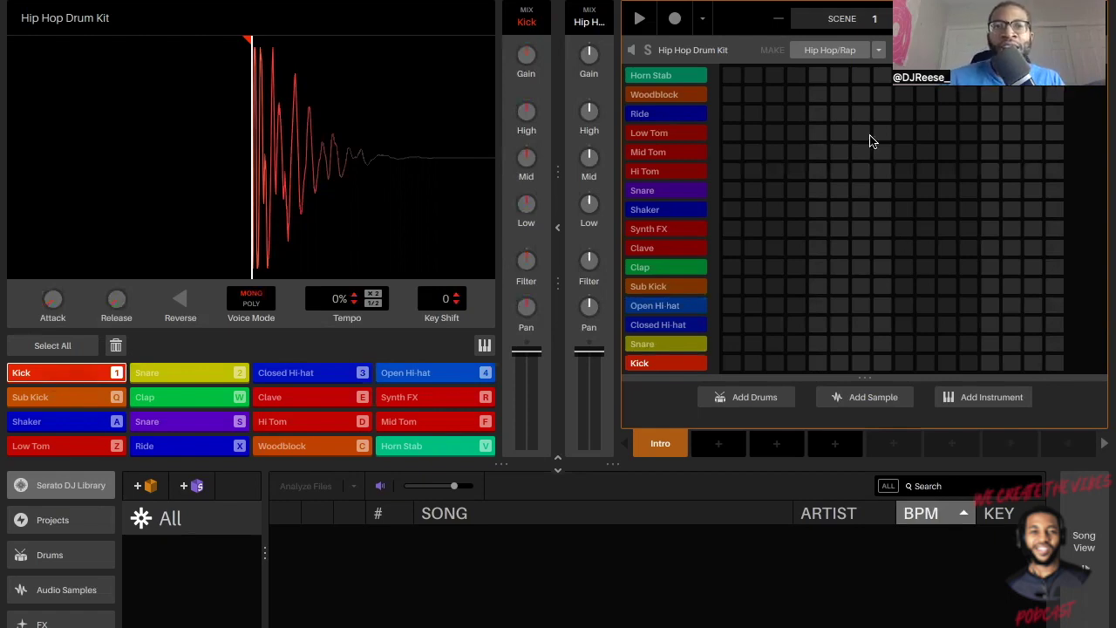
click(820, 94)
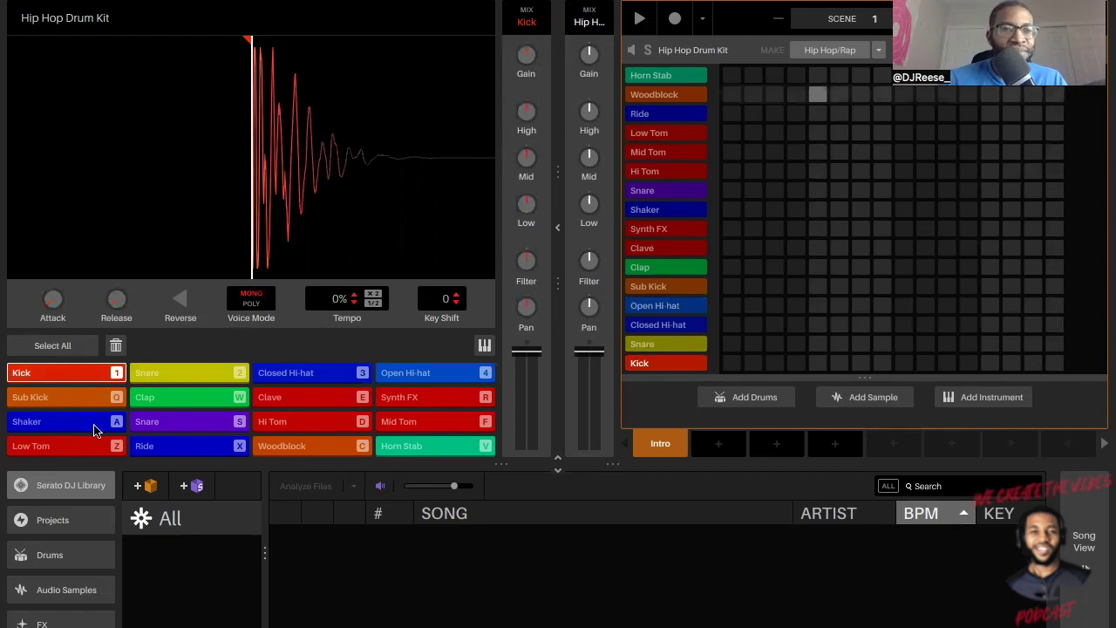
click(43, 403)
click(47, 423)
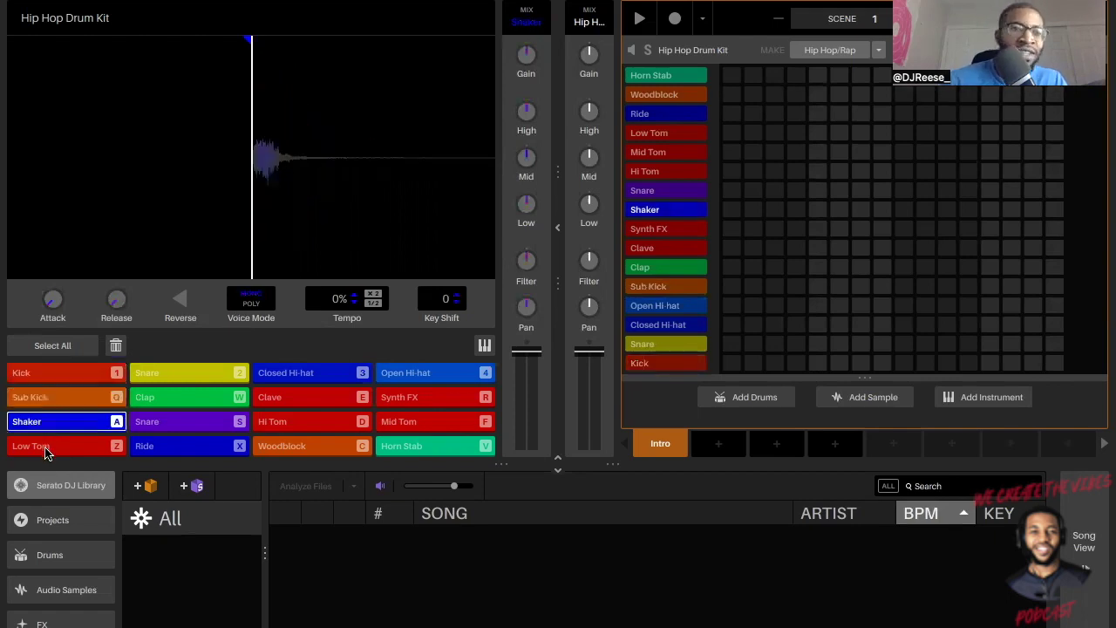
click(46, 449)
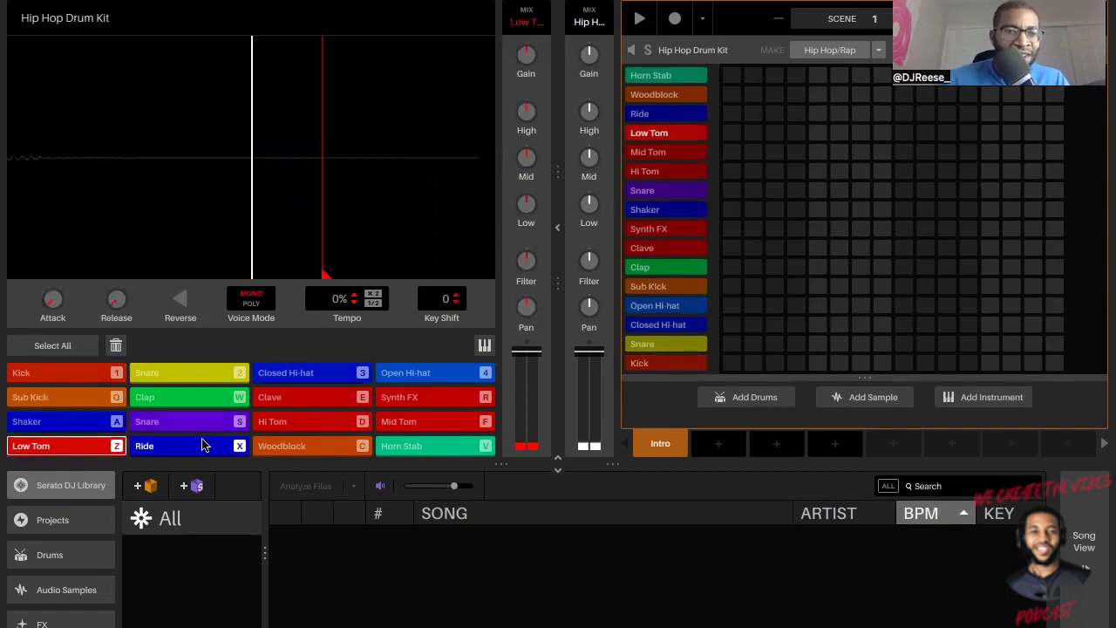
Browse Serato DJ Library and Projects, then show the Drums collections in the library.
click(79, 486)
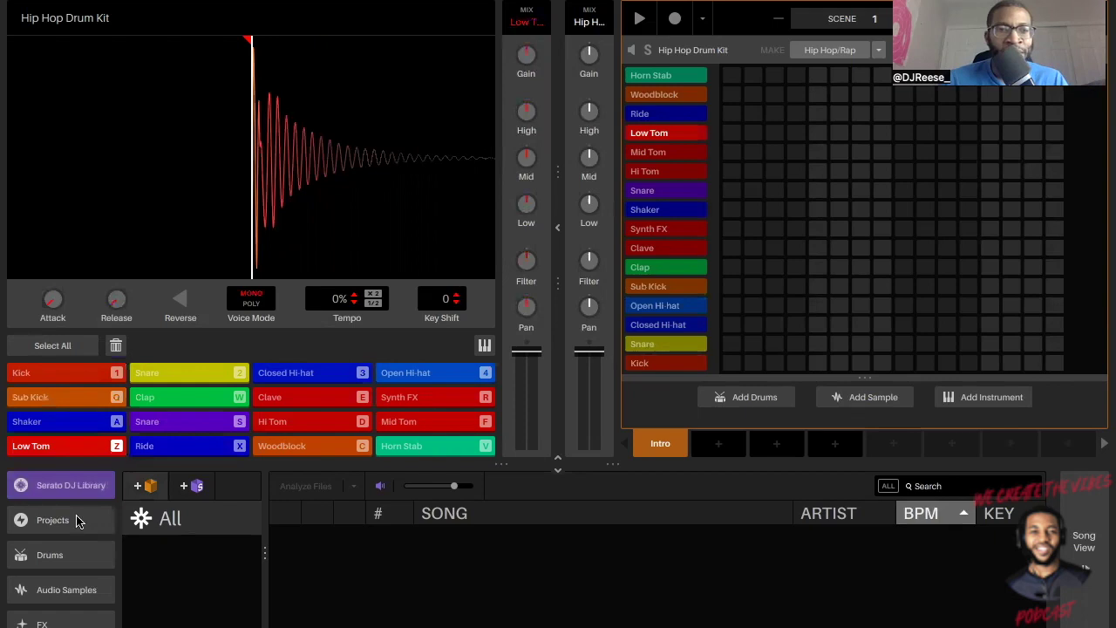
click(77, 520)
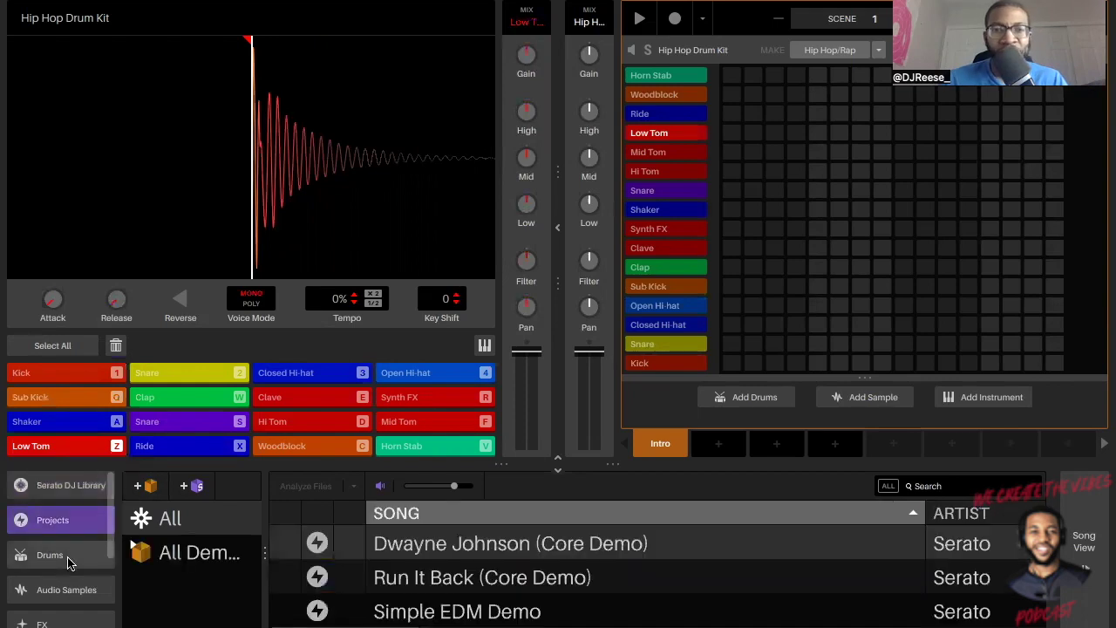
click(75, 559)
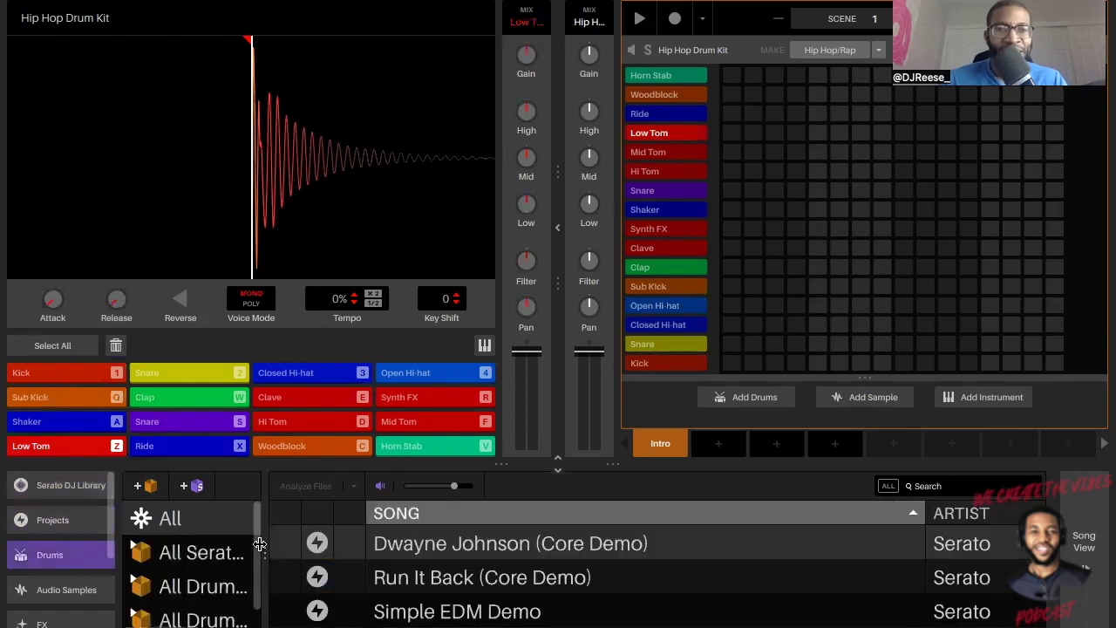
Load the 808 Kick onto a new sample deck, play and stop it, then pick Ah Vox and Alt Hat.
drag(405, 551, 317, 227)
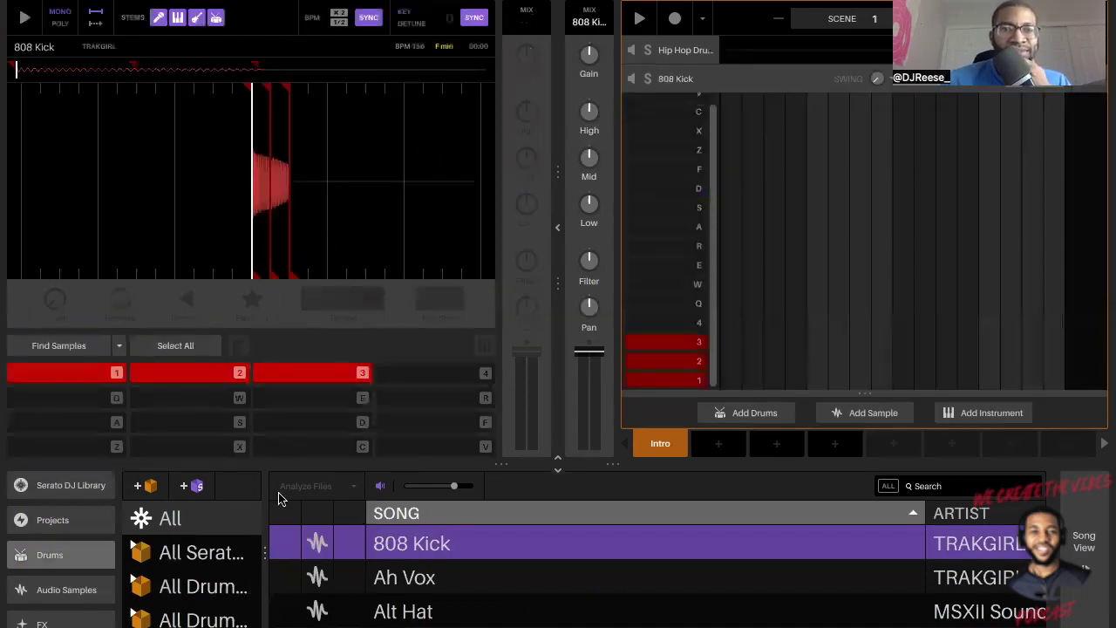
key(space)
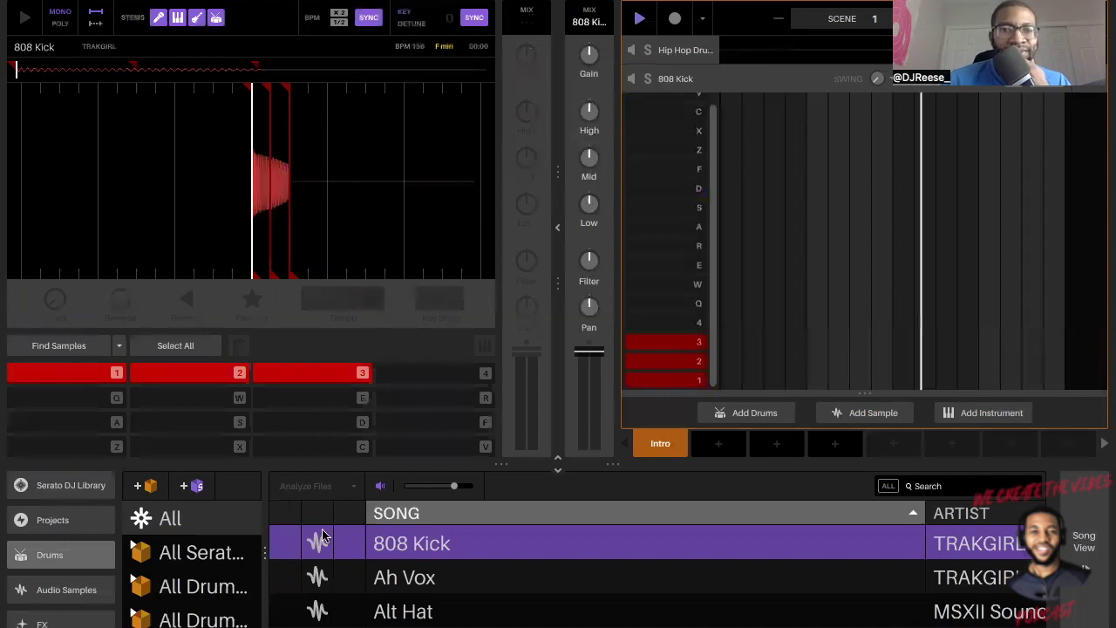
key(space)
click(384, 576)
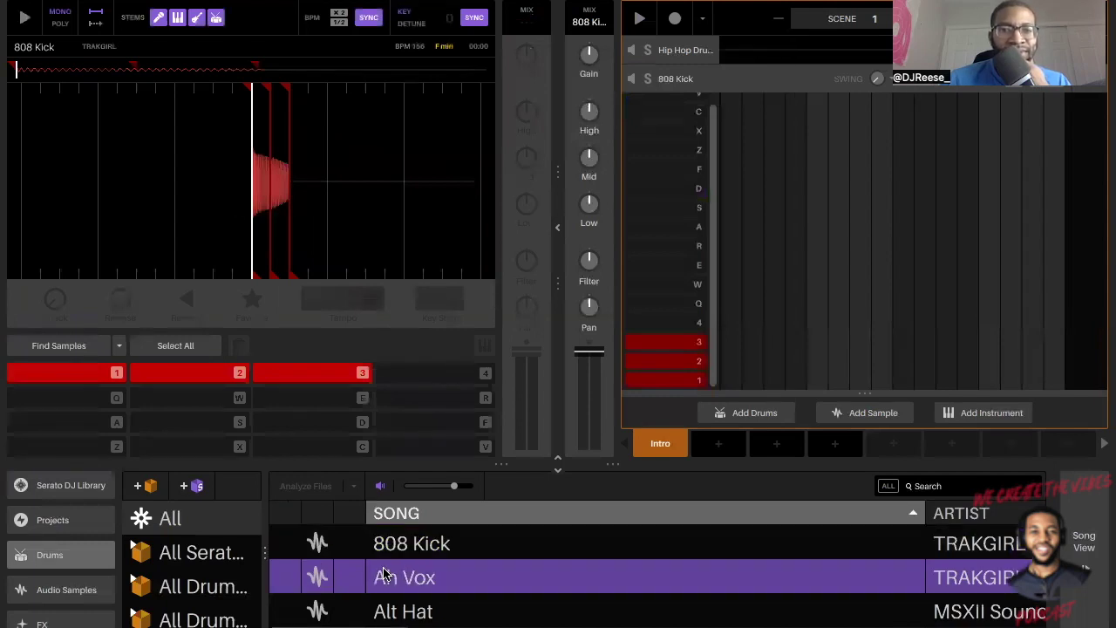
click(381, 613)
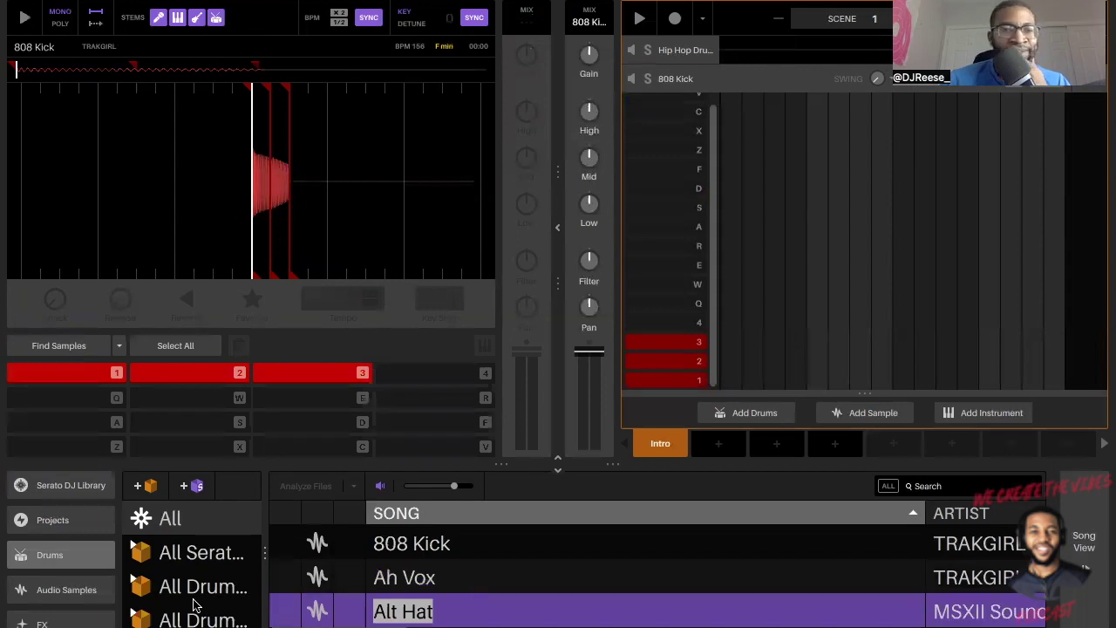
Show Audio Samples and step through samples like Atlanta 1- Bass and Allota Diamonds.
click(72, 598)
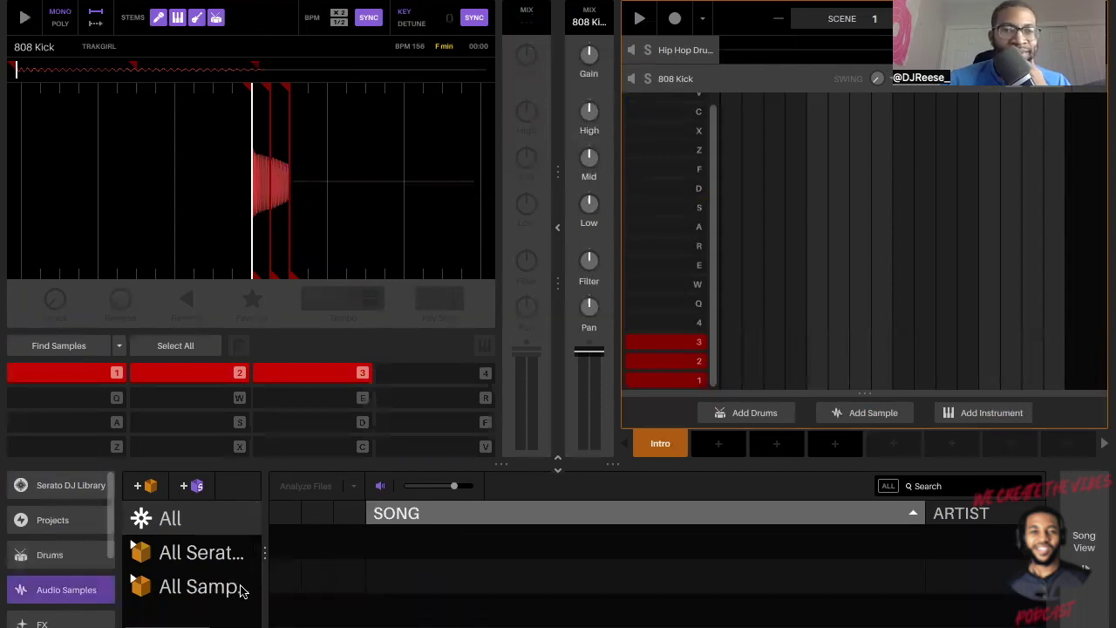
click(429, 548)
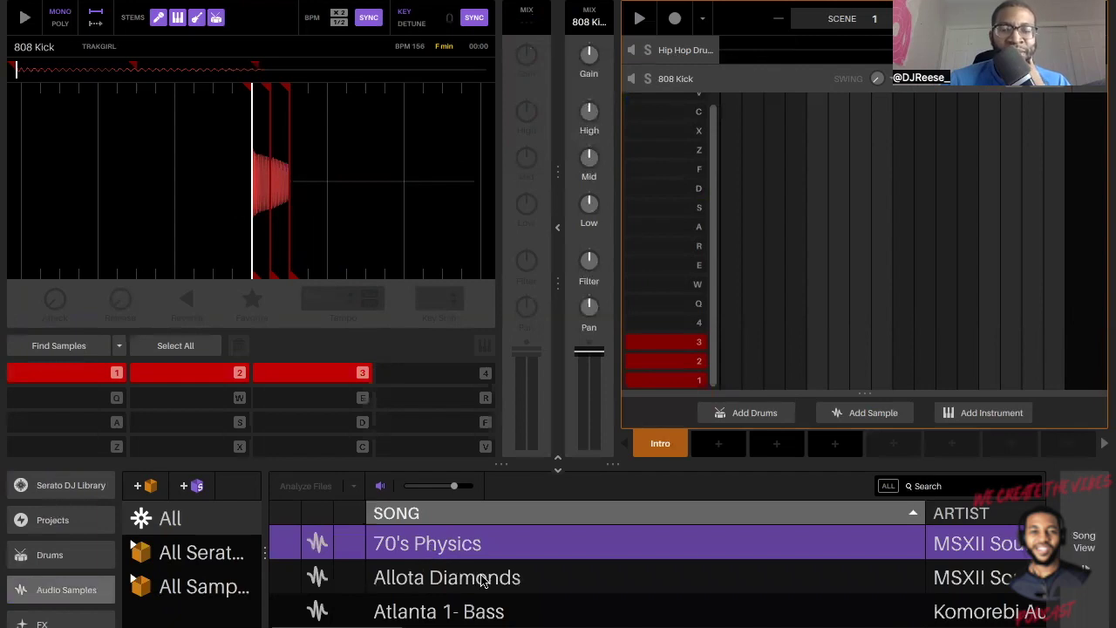
click(447, 613)
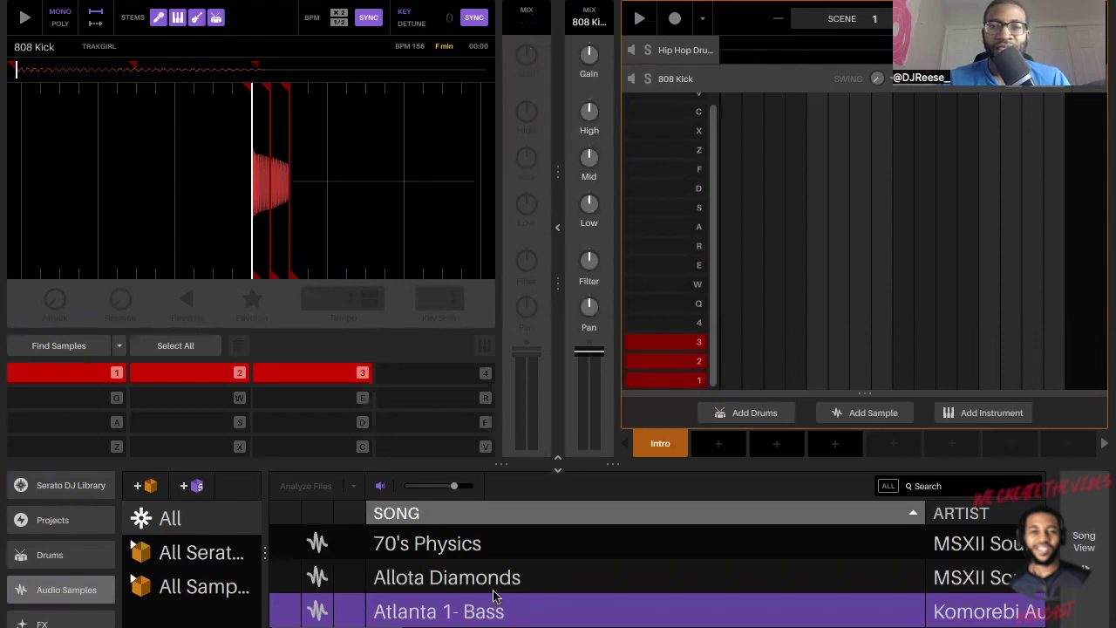
key(Up)
key(Down)
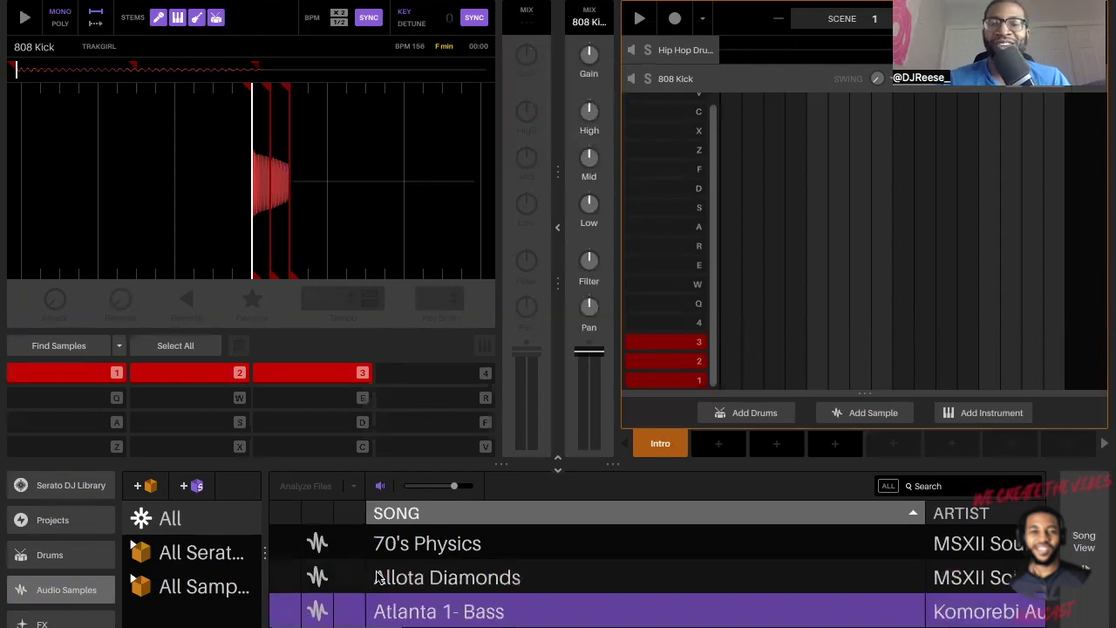
View colour choices for Allota Diamonds and Atlanta 1- Bass unchanged, then show the FX collection.
click(356, 576)
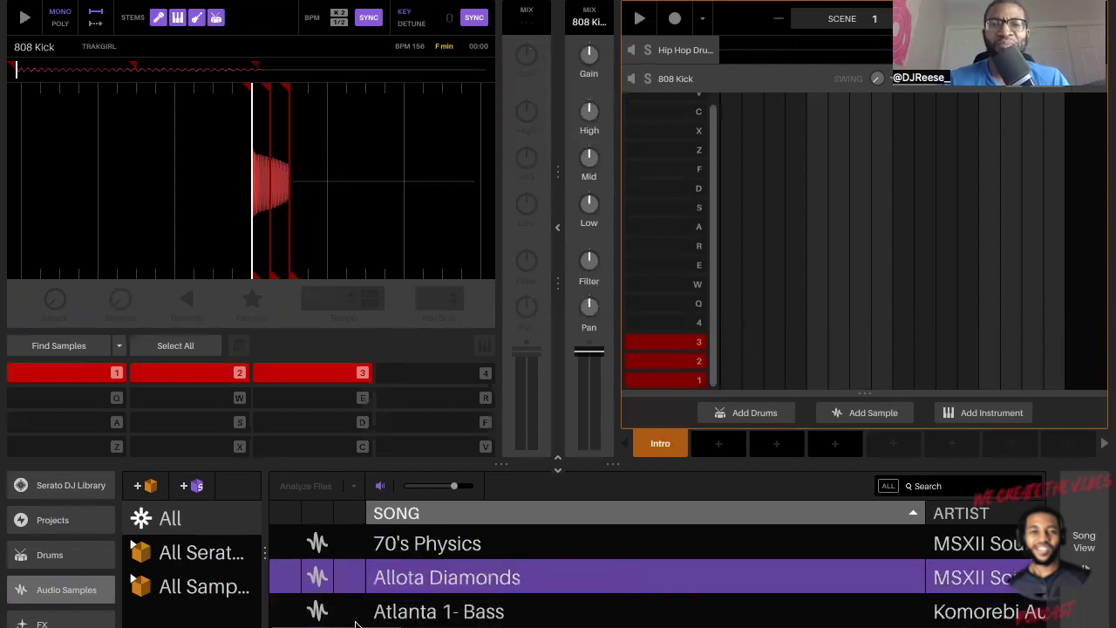
click(474, 622)
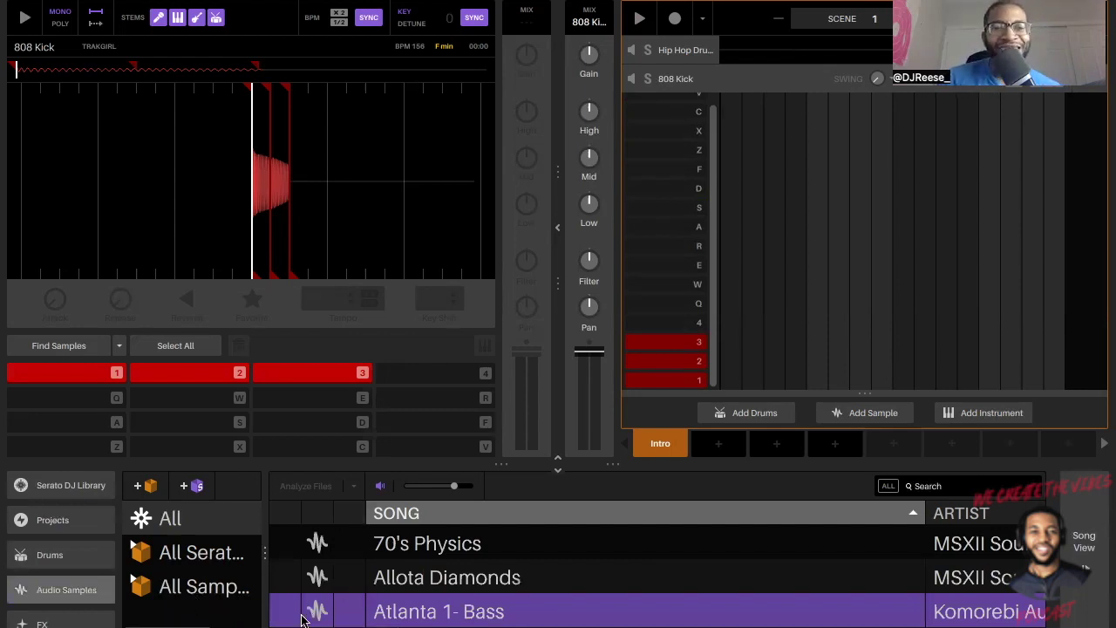
click(340, 606)
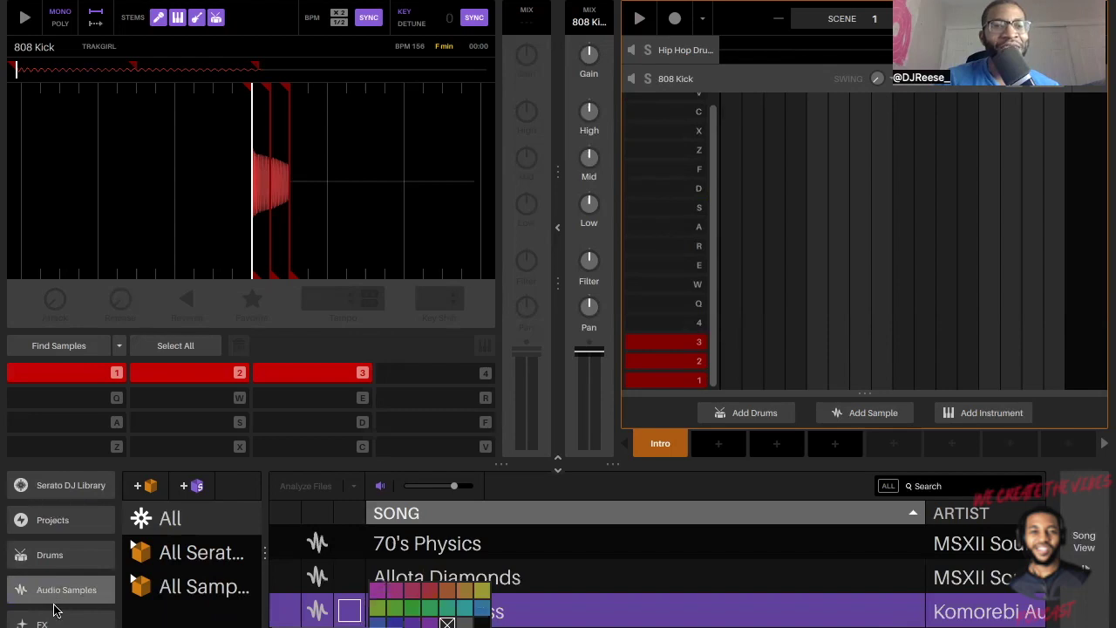
click(61, 593)
click(68, 622)
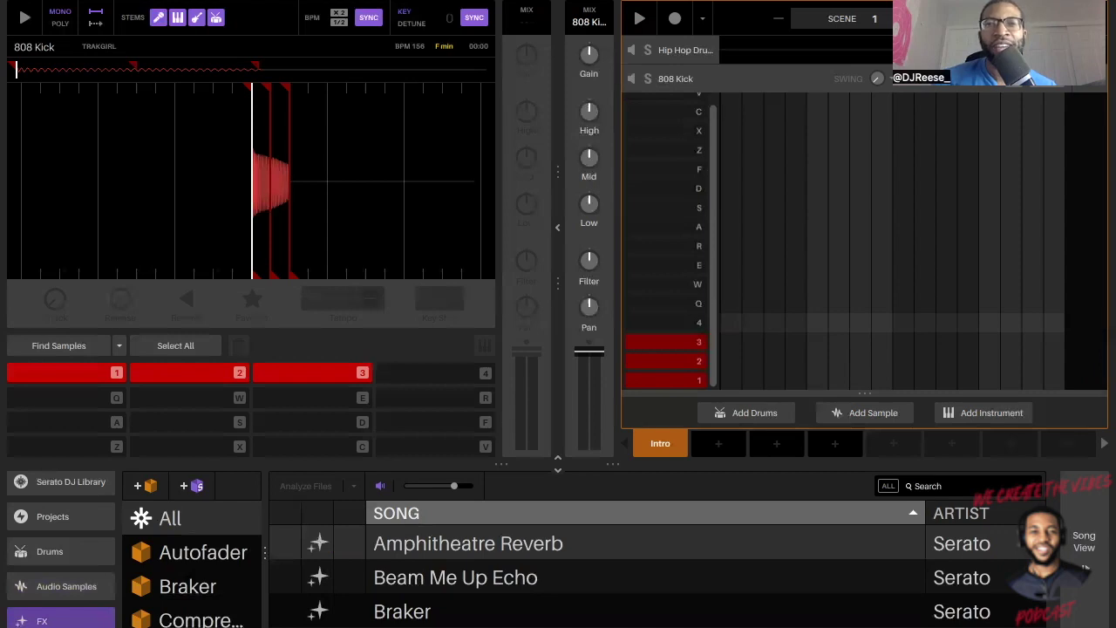
mouse_move(108, 2)
click(150, 2)
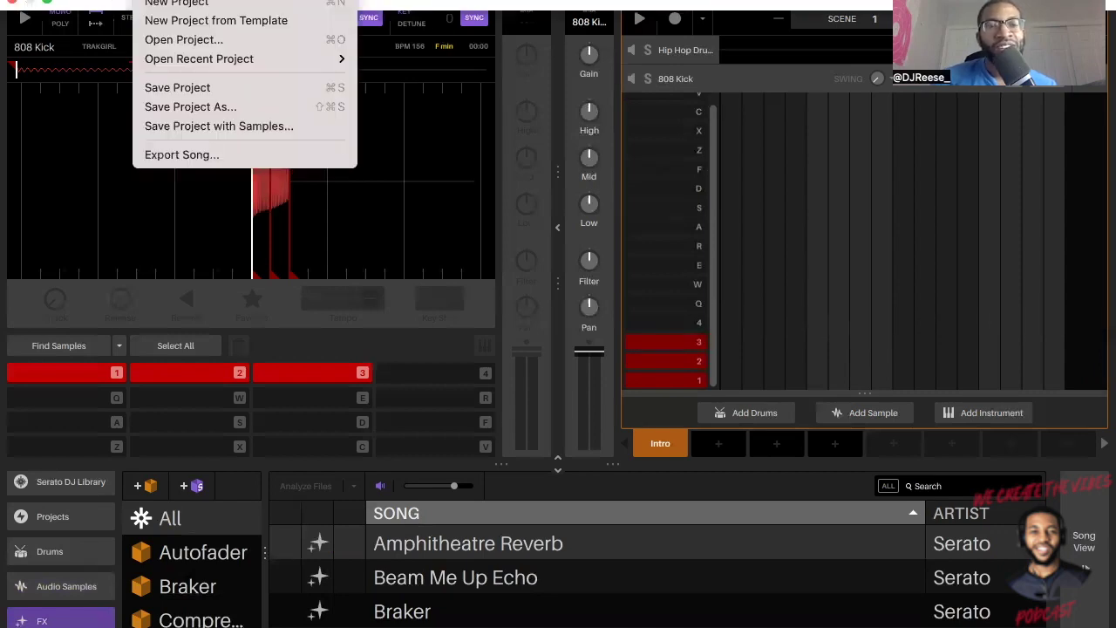
key(Escape)
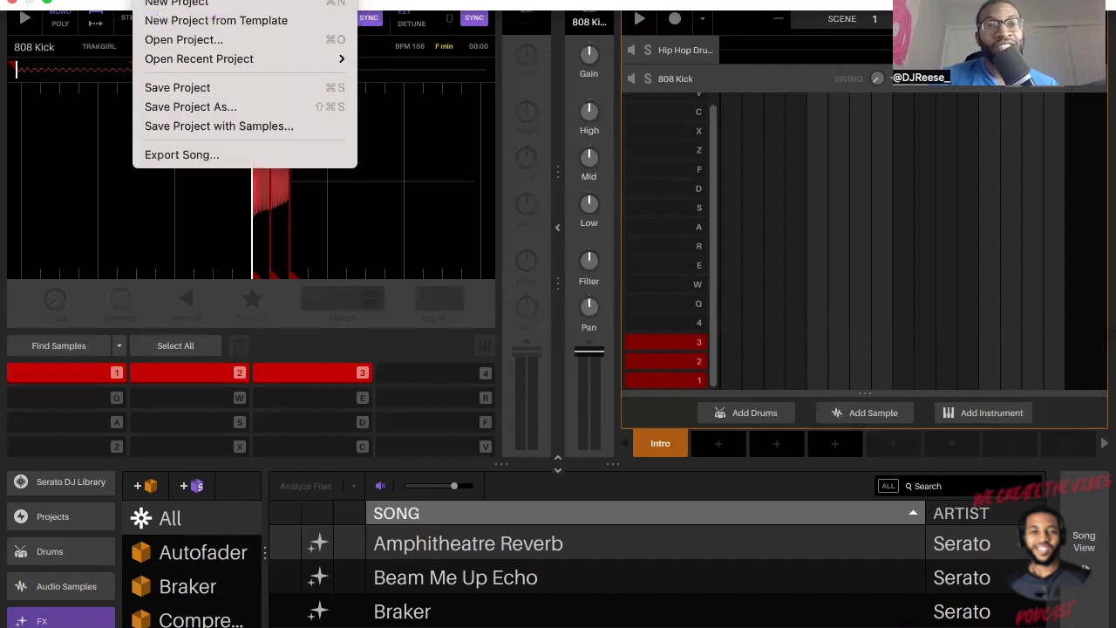
mouse_move(178, 2)
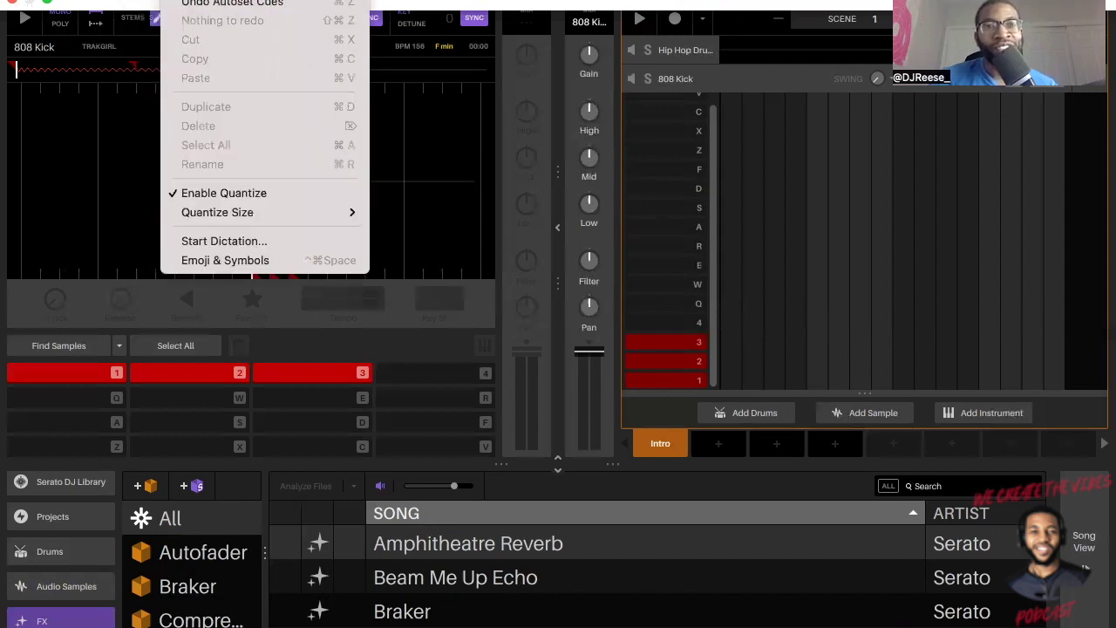
mouse_move(227, 2)
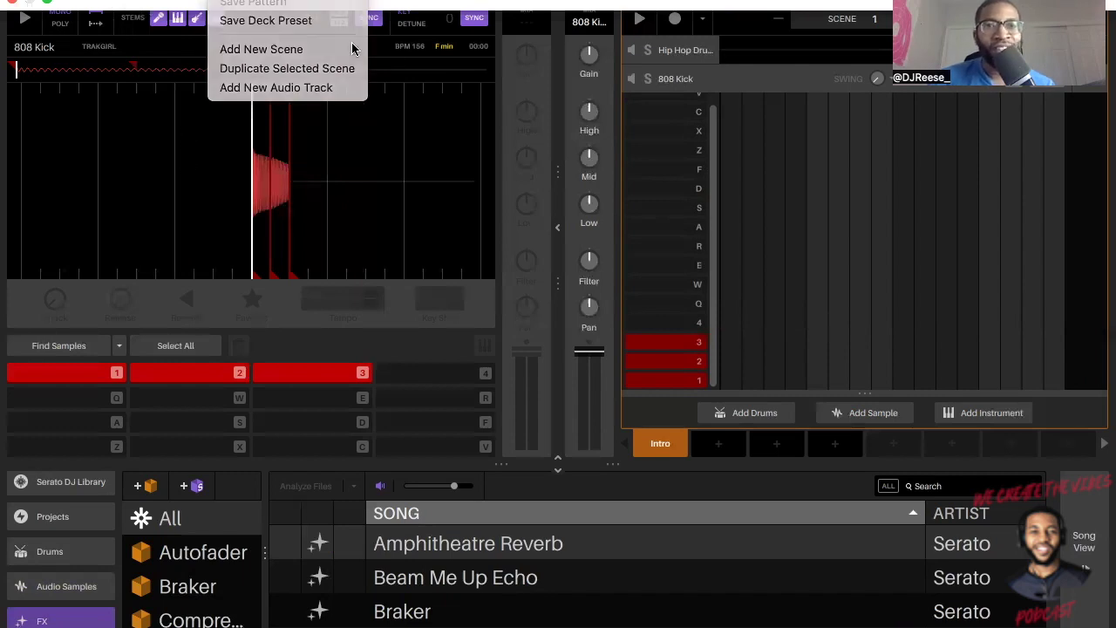
click(396, 70)
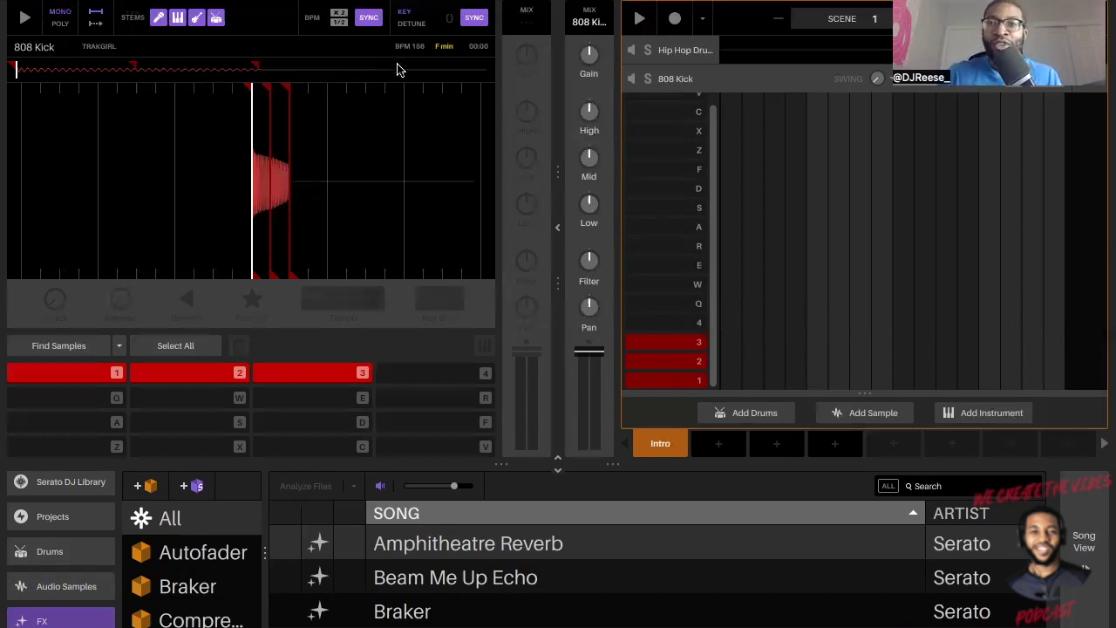